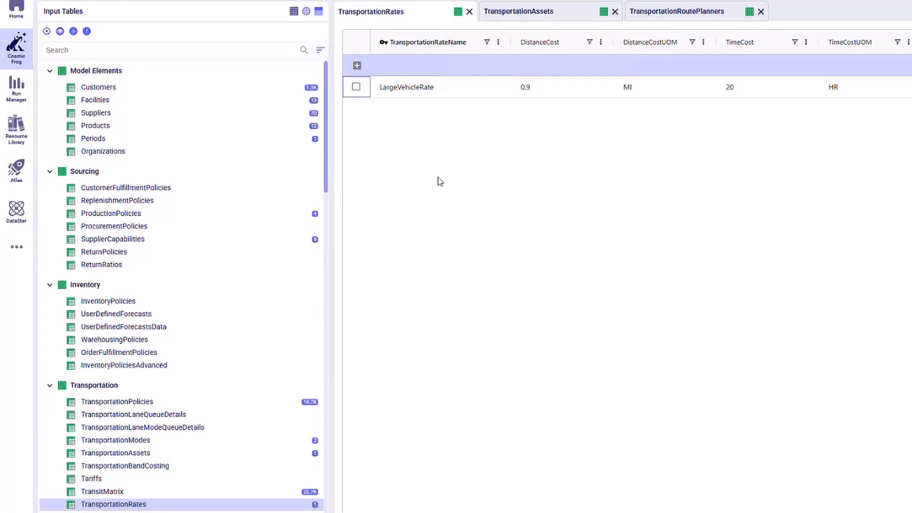
Review the TransportationAssets table across to its MaxStopsPerRoute column, and open the Shipments table under Demand
{"action": "left_click", "coordinate": [567, 16]}
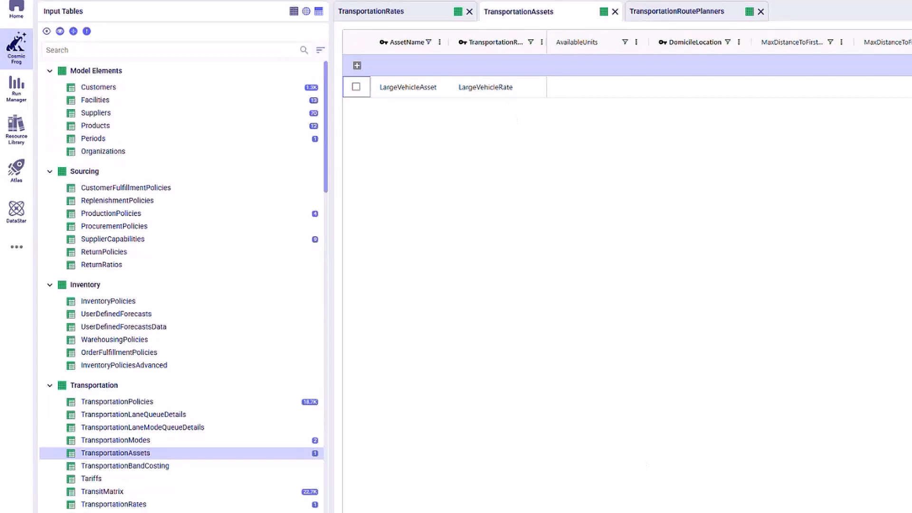
{"action": "scroll", "coordinate": [617, 190], "scroll_direction": "right", "scroll_amount": 5}
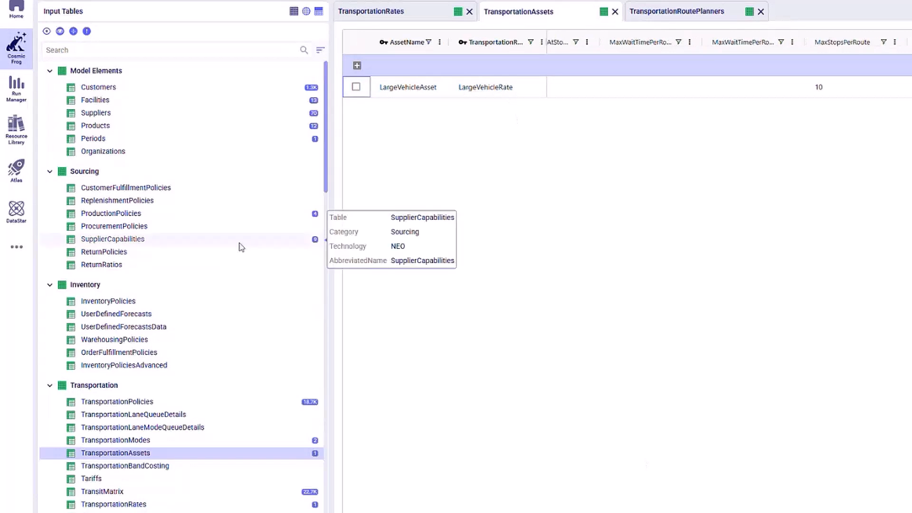
{"action": "scroll", "coordinate": [239, 245], "scroll_direction": "down", "scroll_amount": 4}
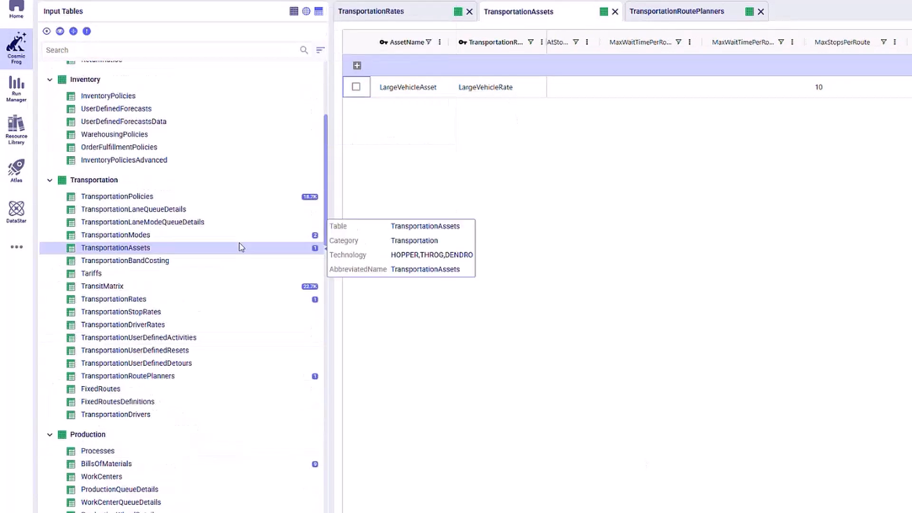
{"action": "scroll", "coordinate": [239, 246], "scroll_direction": "down", "scroll_amount": 5}
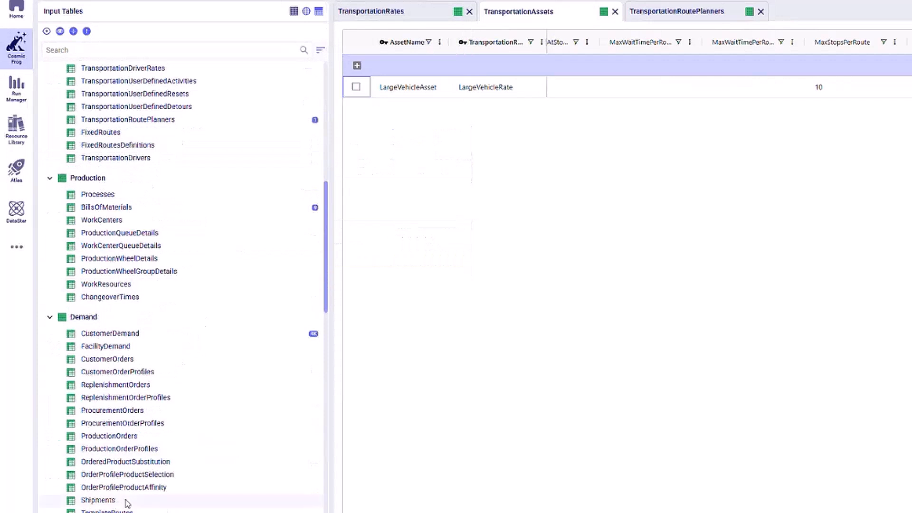
{"action": "left_click", "coordinate": [126, 501]}
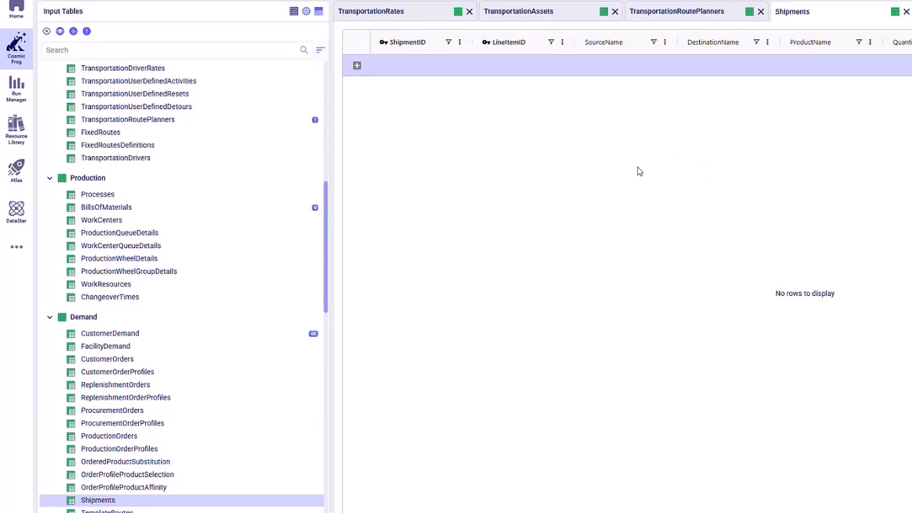
In the TransportationRoutePlanners table, check the available RoutePlanningMethod options for RoutePlanner_1, leaving Hopper selected
{"action": "left_click", "coordinate": [667, 15]}
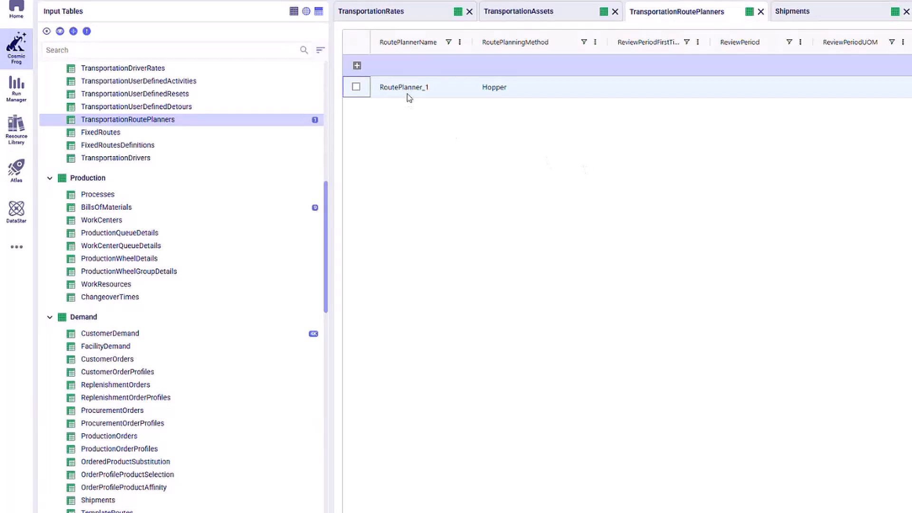
{"action": "left_click", "coordinate": [545, 90]}
{"action": "left_click", "coordinate": [545, 88]}
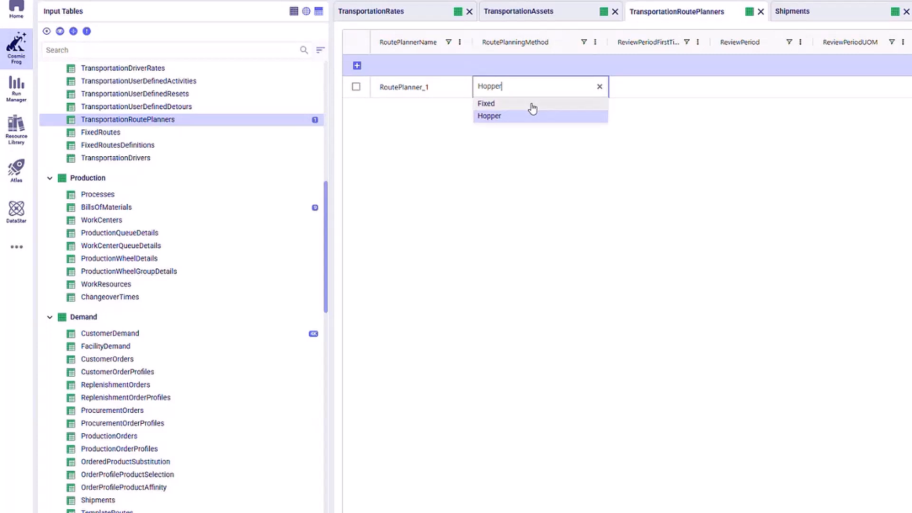
{"action": "left_click", "coordinate": [410, 260]}
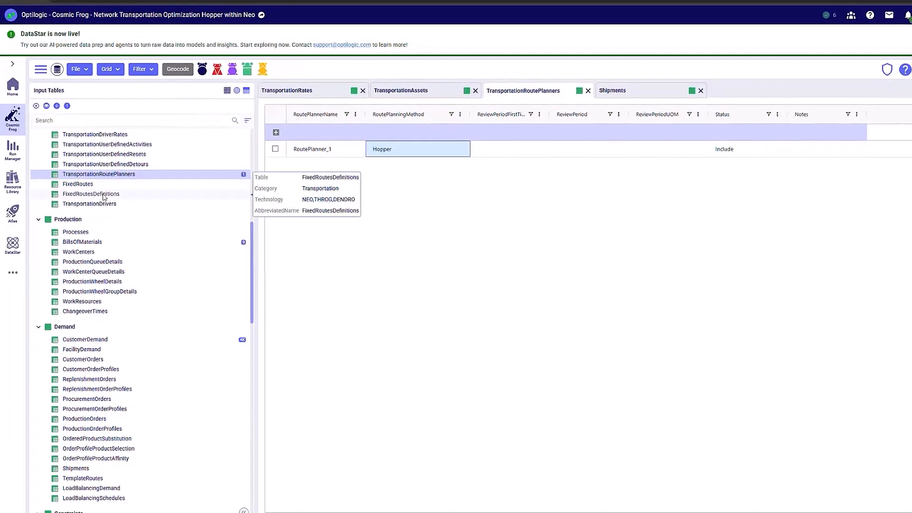
View the FixedRoutesDefinitions table and the FixedRoutes table, checking the FixedRouteName and RoutePlannerName columns
{"action": "left_click", "coordinate": [104, 194]}
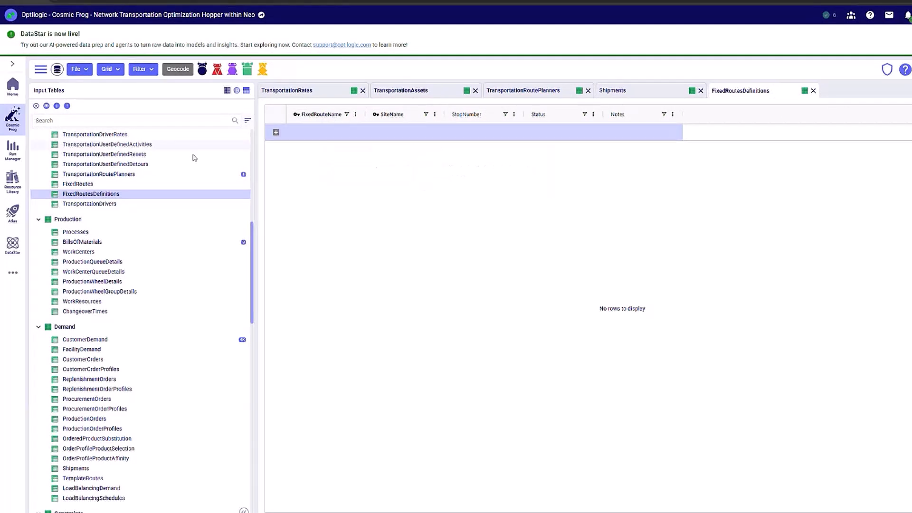
{"action": "left_click", "coordinate": [121, 185]}
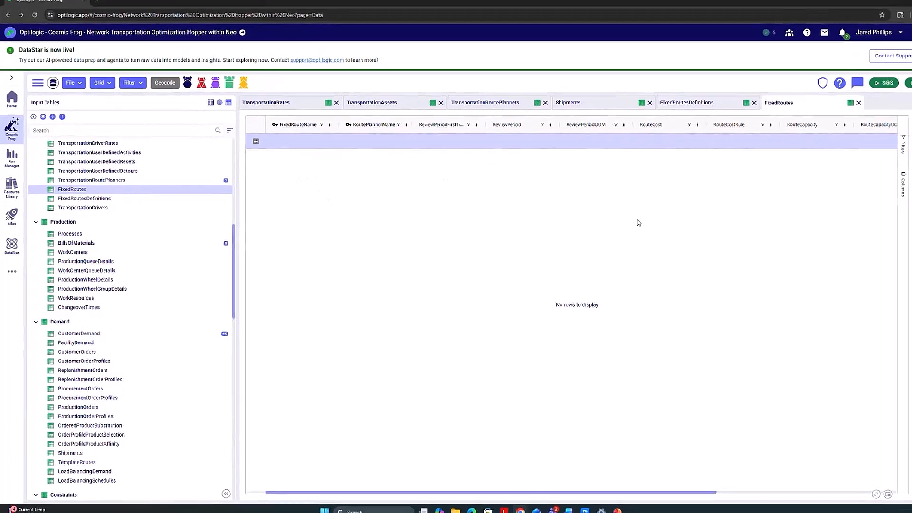
{"action": "mouse_move", "coordinate": [289, 138]}
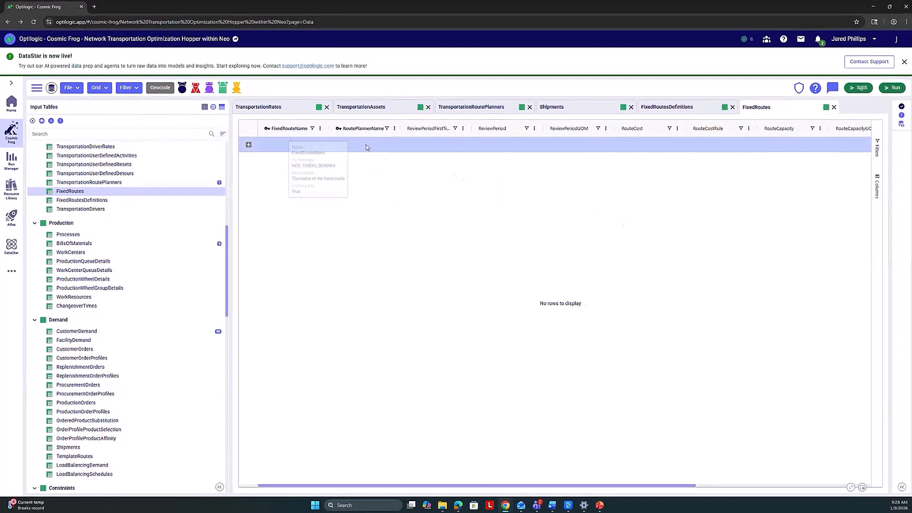
{"action": "mouse_move", "coordinate": [368, 138]}
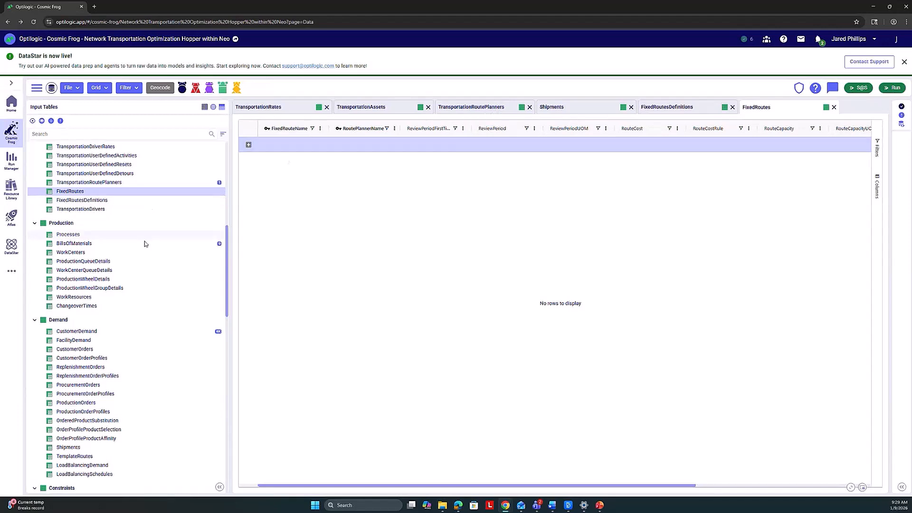
Open the TransportationPolicies table and filter its ModeName column to values containing "Mult"
{"action": "mouse_move", "coordinate": [152, 272]}
{"action": "scroll", "coordinate": [152, 272], "scroll_direction": "up", "scroll_amount": 3}
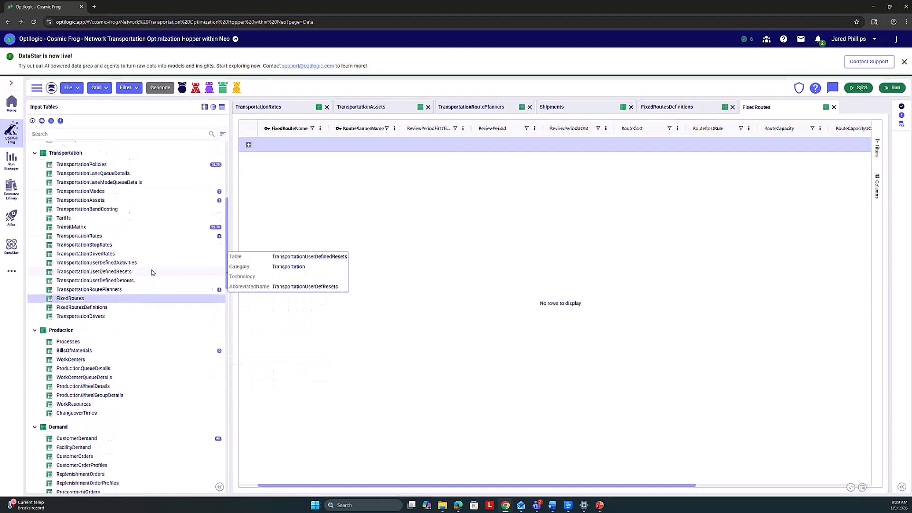
{"action": "scroll", "coordinate": [152, 272], "scroll_direction": "up", "scroll_amount": 1}
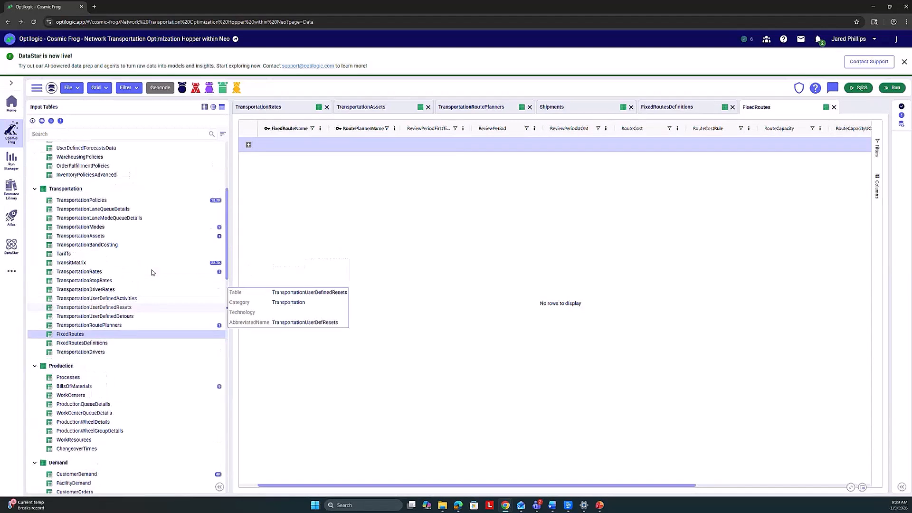
{"action": "left_click", "coordinate": [121, 203]}
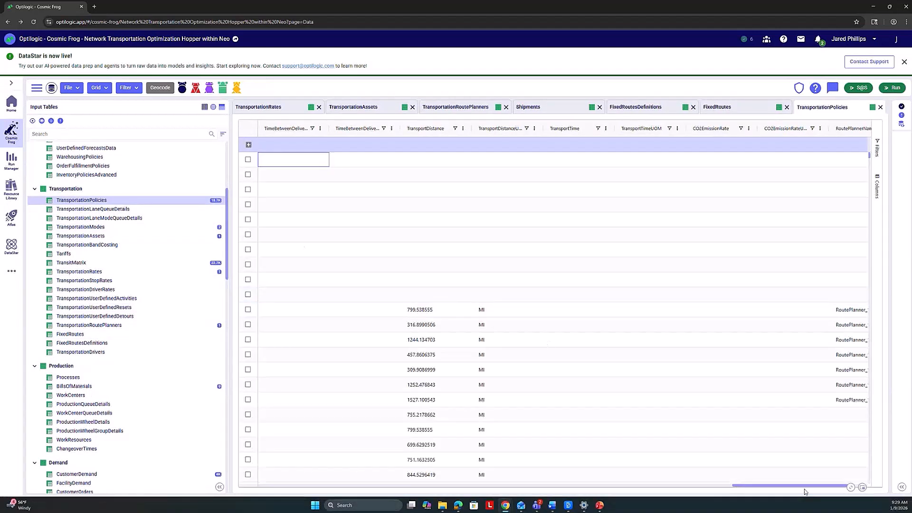
{"action": "left_click_drag", "start_coordinate": [804, 488], "coordinate": [330, 489]}
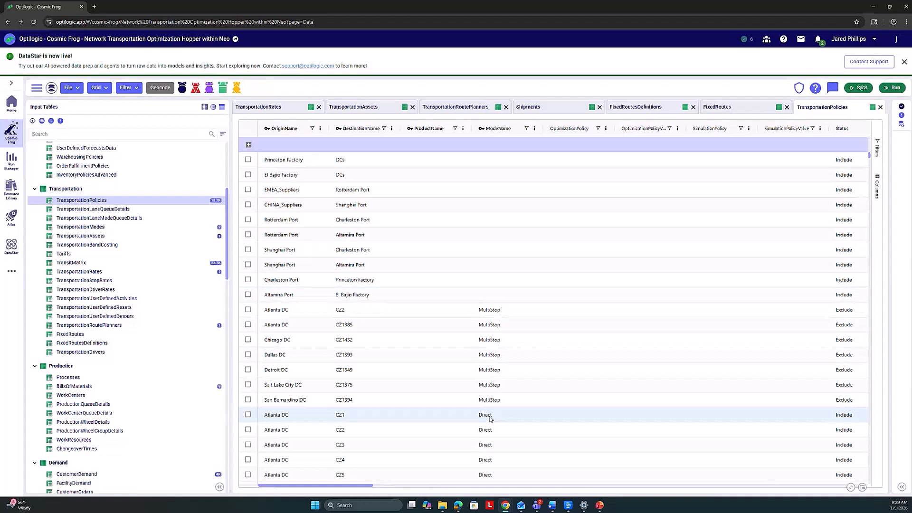
{"action": "left_click", "coordinate": [526, 130]}
{"action": "type", "text": "M"}
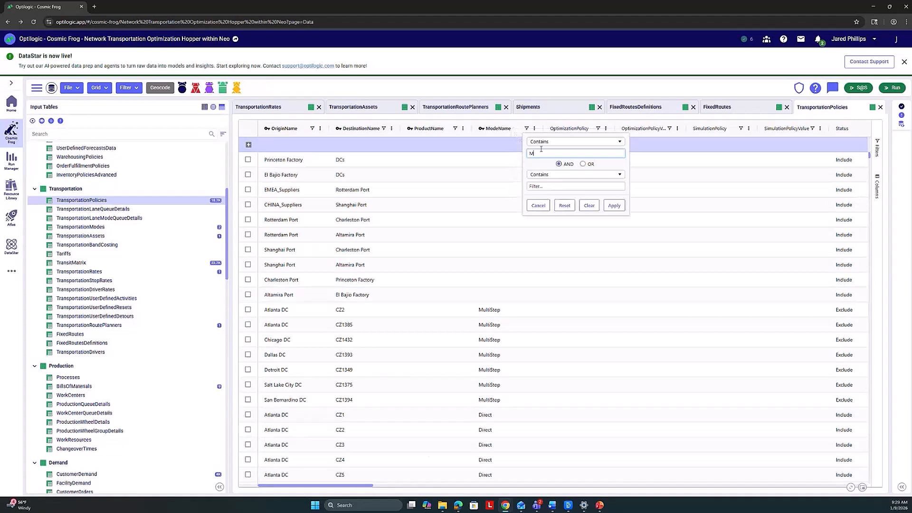
{"action": "type", "text": "ulti"}
{"action": "left_click", "coordinate": [613, 206]}
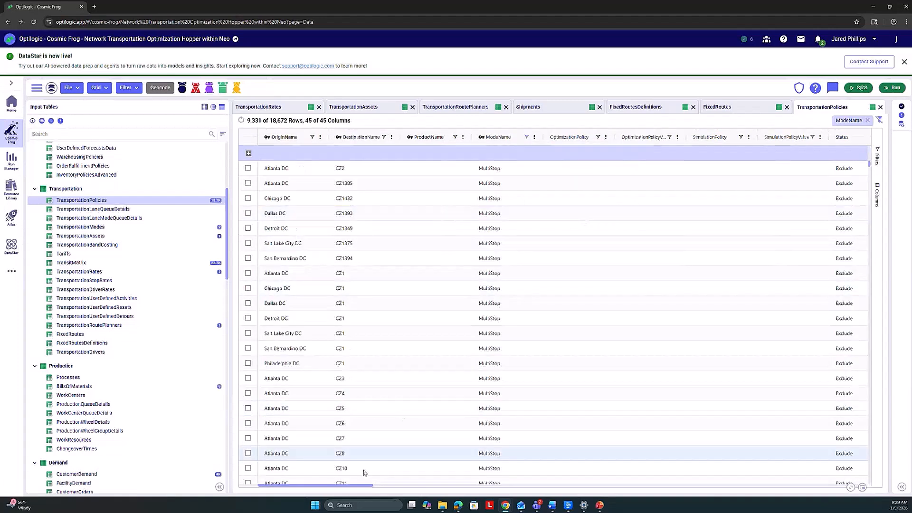
Examine the Status and RoutePlannerName columns of the filtered multi-stop transportation policies
{"action": "left_click_drag", "start_coordinate": [360, 487], "coordinate": [444, 496]}
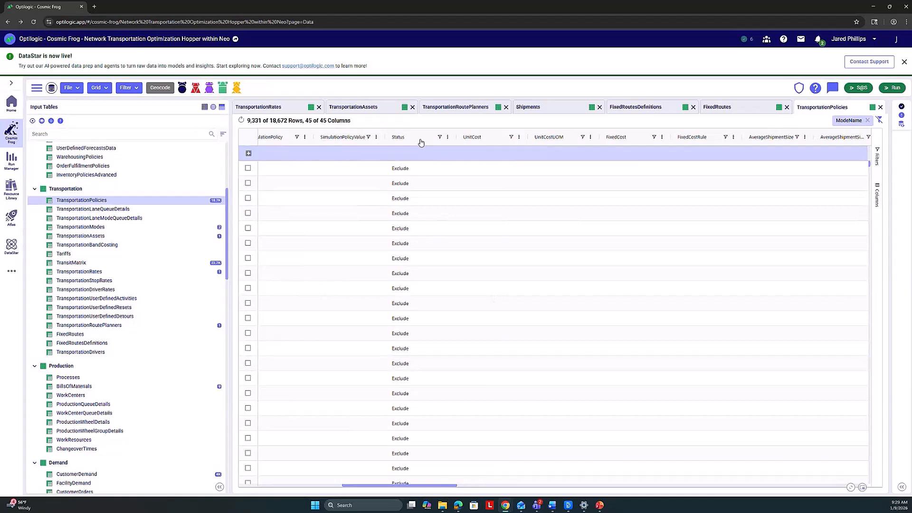
{"action": "mouse_move", "coordinate": [420, 143]}
{"action": "left_click_drag", "start_coordinate": [428, 485], "coordinate": [836, 486]}
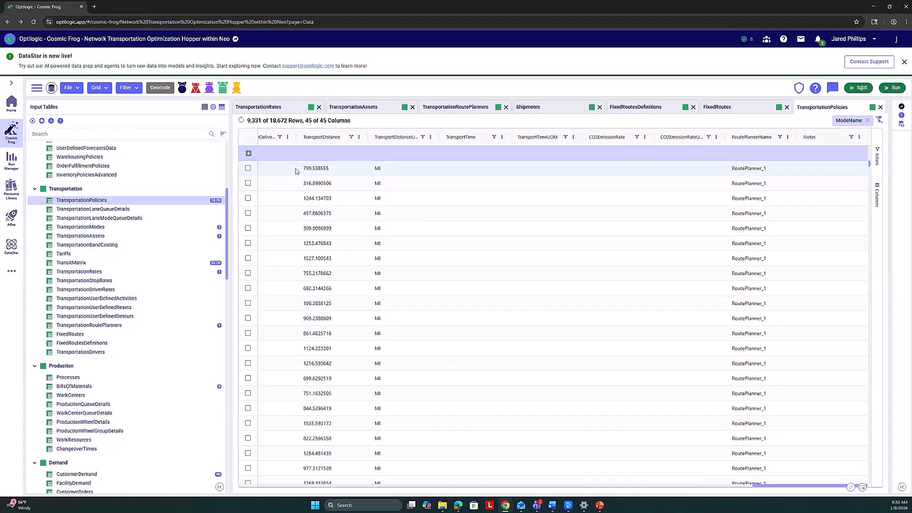
Open the model's scenarios and compare the Include MultiStop TPs and Exclude Direct TPs items of Baseline - MultiStop Only
{"action": "left_click", "coordinate": [37, 89]}
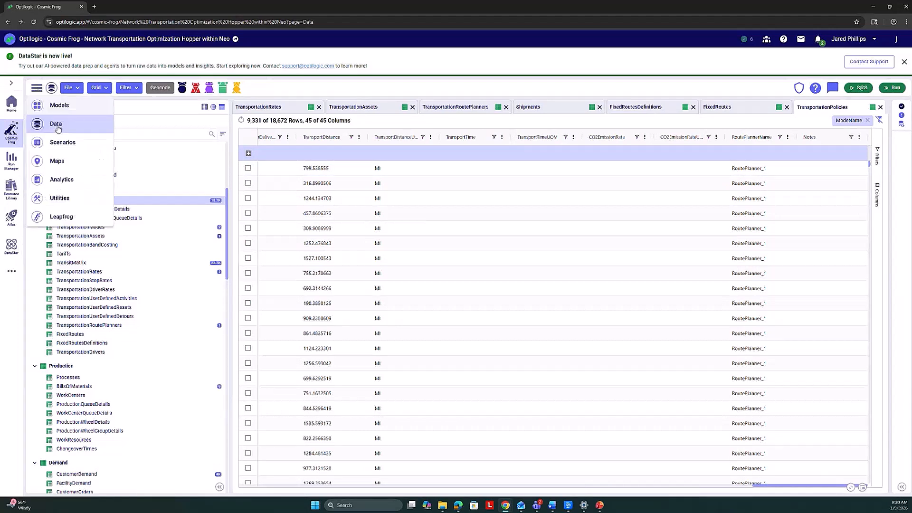
{"action": "left_click", "coordinate": [65, 150]}
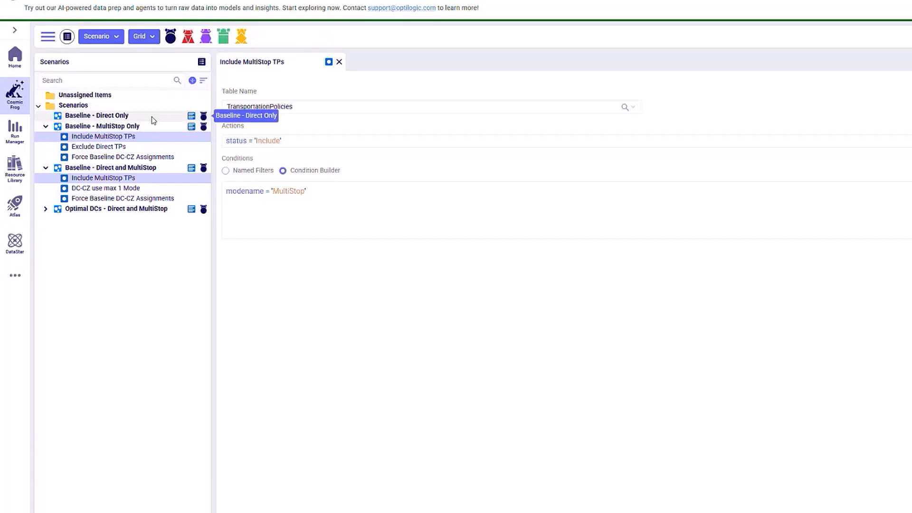
{"action": "left_click", "coordinate": [132, 147]}
{"action": "left_click", "coordinate": [281, 62]}
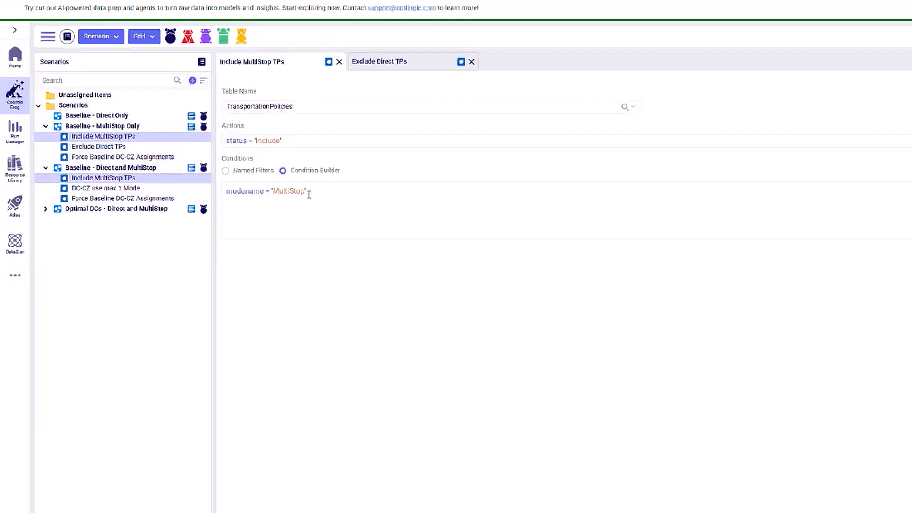
{"action": "left_click", "coordinate": [414, 61]}
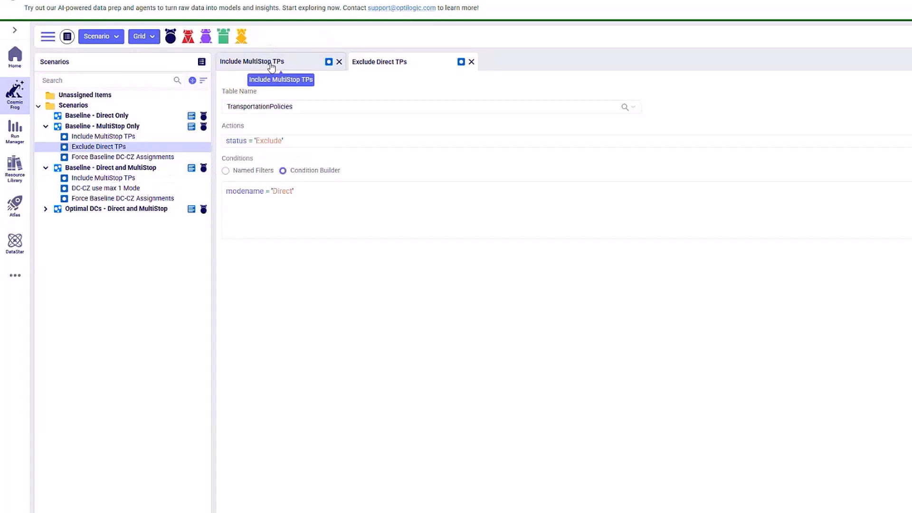
Close Exclude Direct TPs and review the DC-CZ use max 1 Mode item of Baseline - Direct and MultiStop, closing it when done
{"action": "left_click", "coordinate": [471, 62]}
{"action": "left_click", "coordinate": [107, 189]}
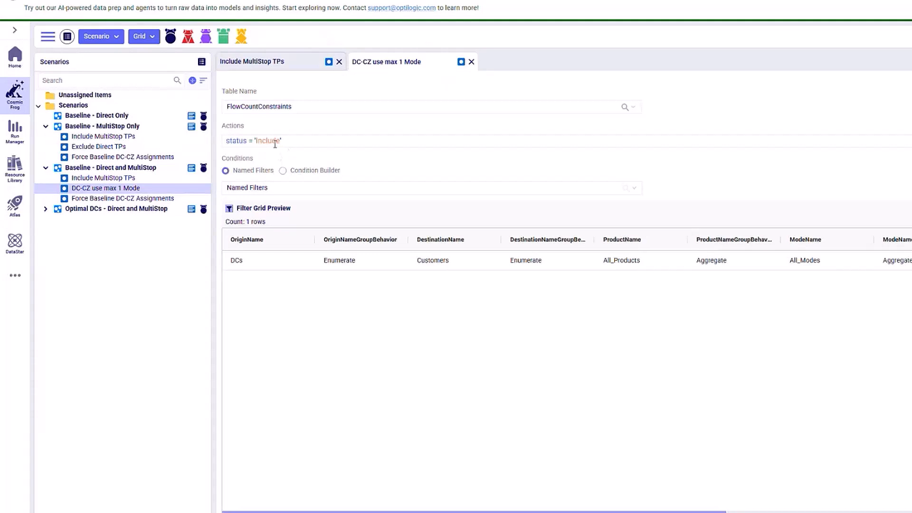
{"action": "left_click", "coordinate": [471, 62]}
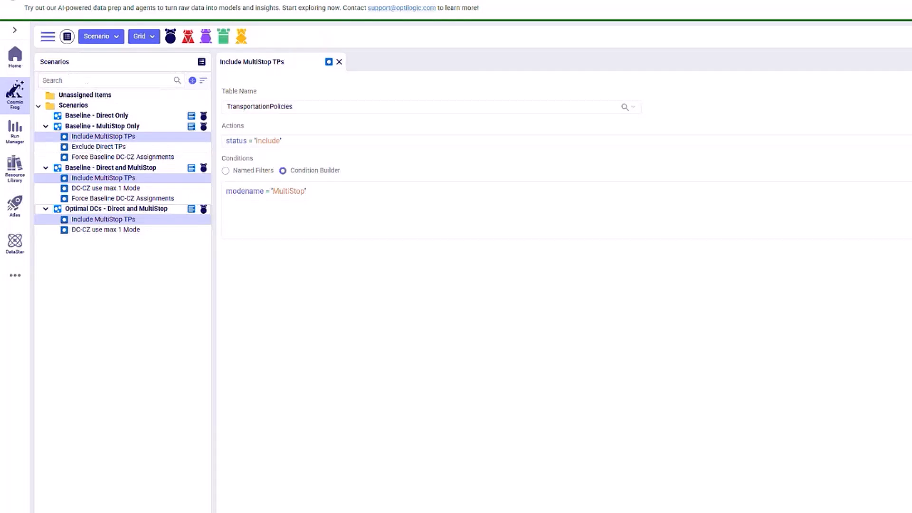
Return to the model's data tables and close every open table except TransportationRates
{"action": "left_click", "coordinate": [48, 36]}
{"action": "left_click", "coordinate": [79, 91]}
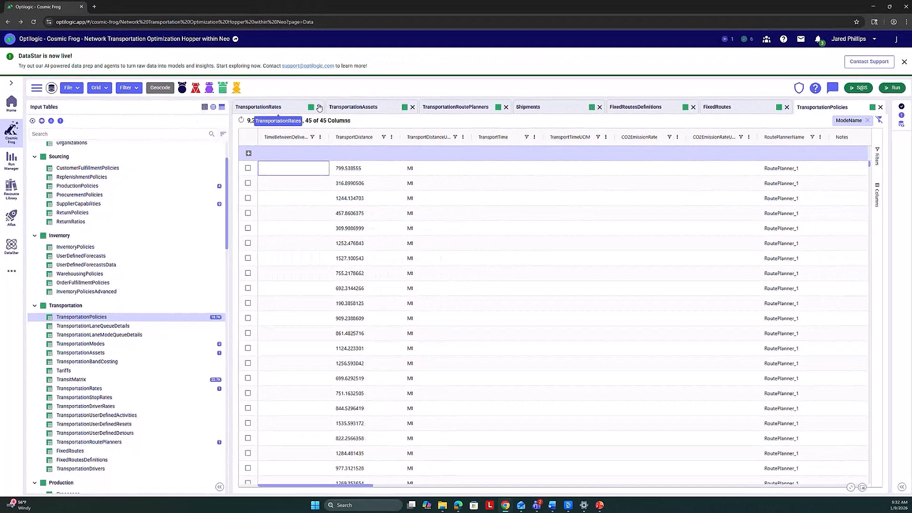
{"action": "right_click", "coordinate": [389, 75]}
{"action": "left_click", "coordinate": [304, 121]}
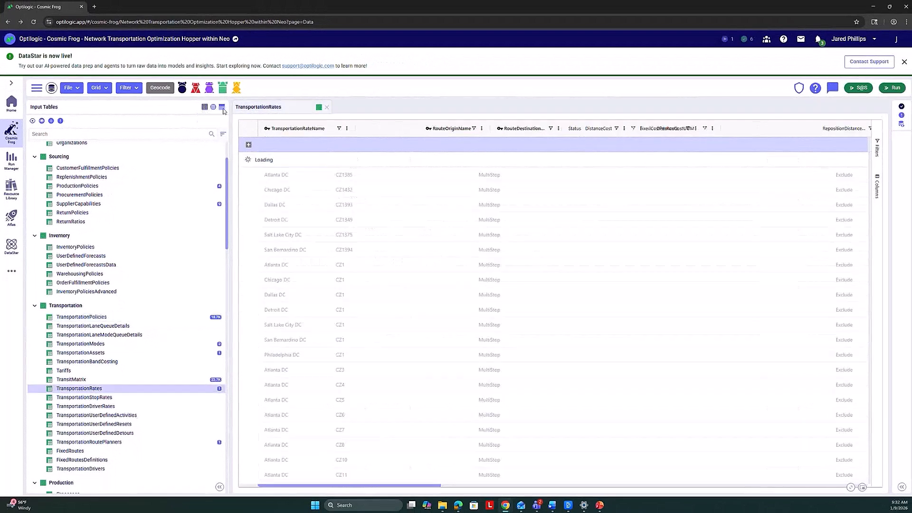
Replace TransportationRates with the OptimizationNetworkSummary output table and compare the scenarios' transportation and multi-stop route costs
{"action": "left_click", "coordinate": [213, 107]}
{"action": "scroll", "coordinate": [136, 246], "scroll_direction": "up", "scroll_amount": 2}
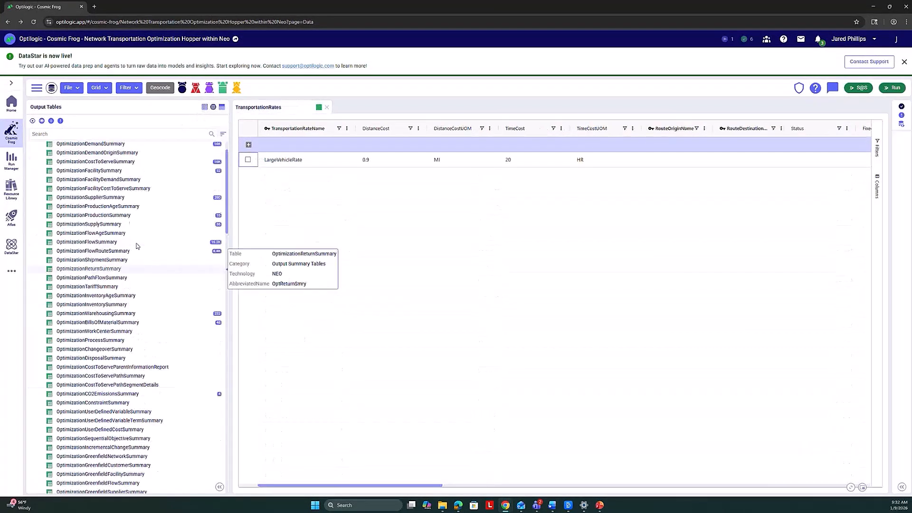
{"action": "mouse_move", "coordinate": [132, 165]}
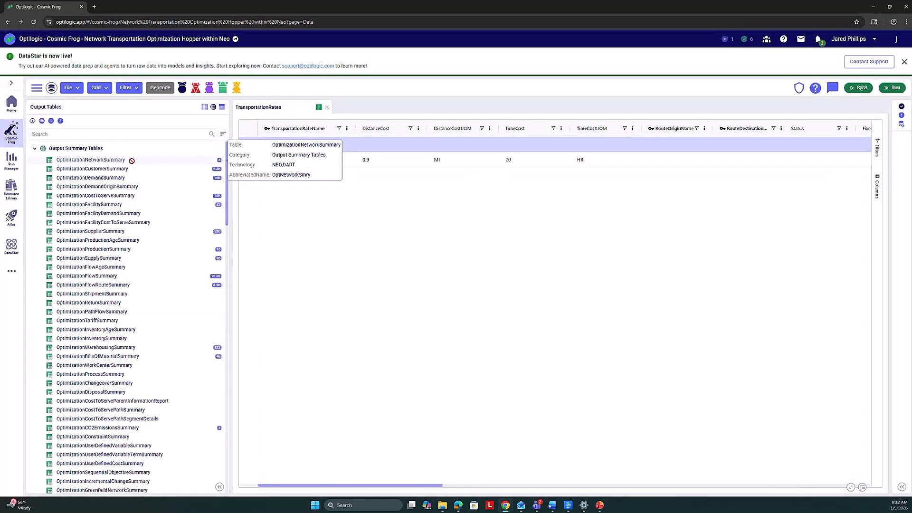
{"action": "left_click", "coordinate": [133, 163]}
{"action": "left_click", "coordinate": [326, 107]}
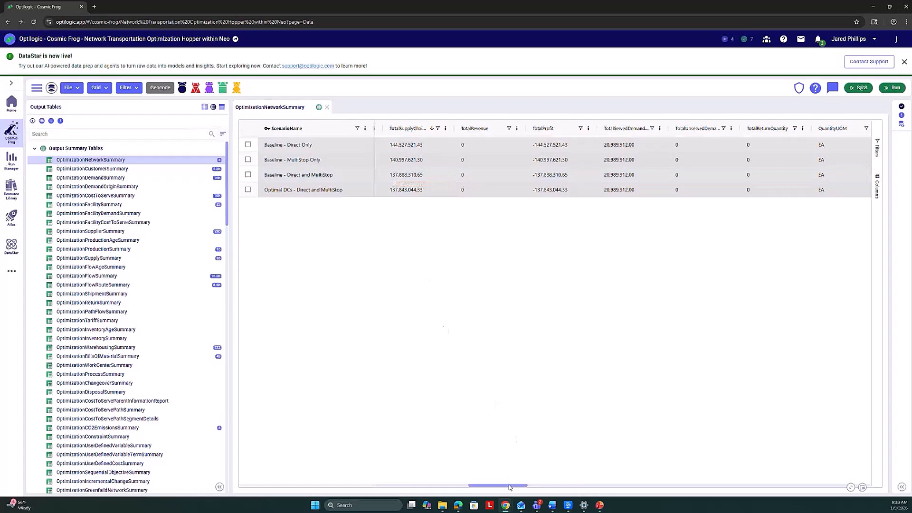
{"action": "left_click_drag", "start_coordinate": [509, 486], "coordinate": [638, 504]}
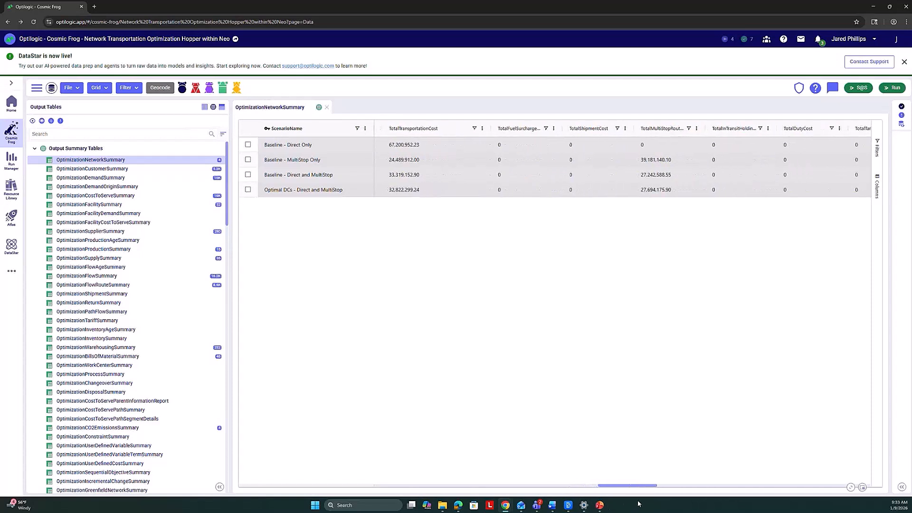
In the OptimizationFlowSummary output table, filter DestinationName to CZ215 and sort the rows ascending by ScenarioName
{"action": "left_click", "coordinate": [119, 279]}
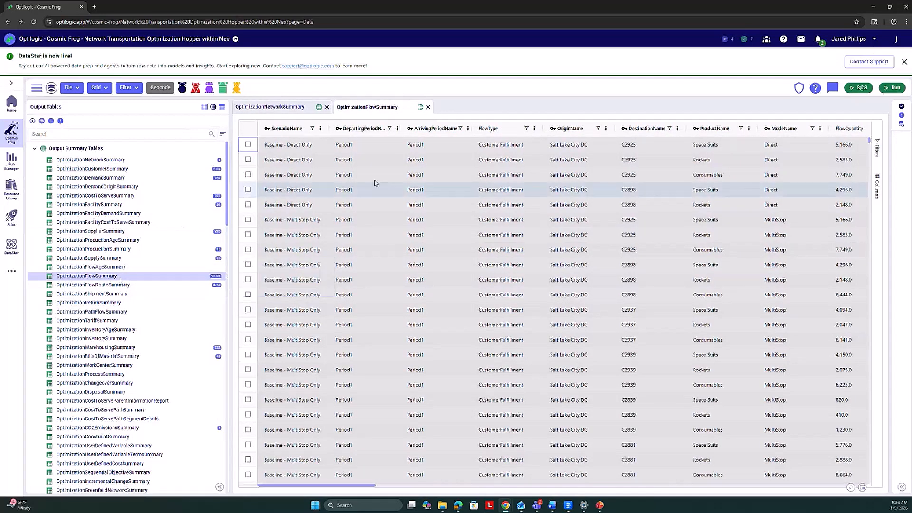
{"action": "left_click", "coordinate": [670, 129]}
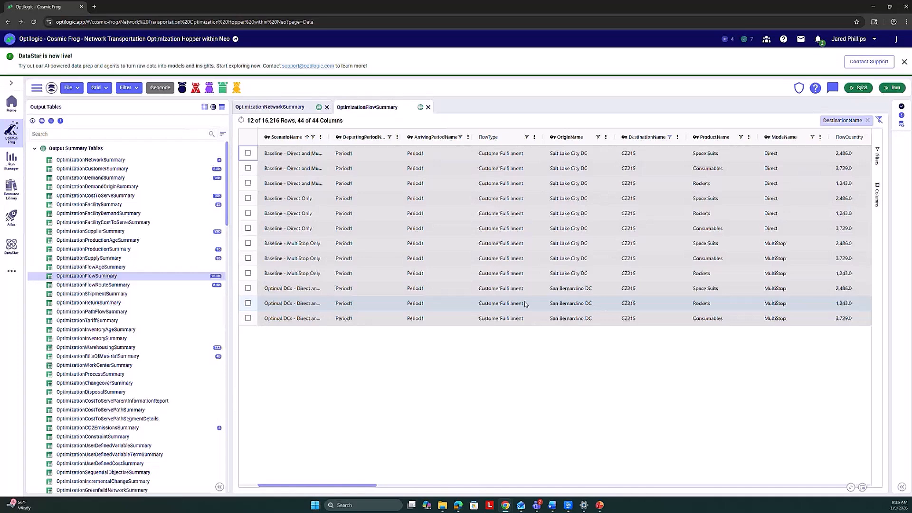
Open the OptimizationFlowRouteSummary output table and filter DestinationName to values containing "Cz215" to view that customer's routes
{"action": "mouse_move", "coordinate": [122, 287]}
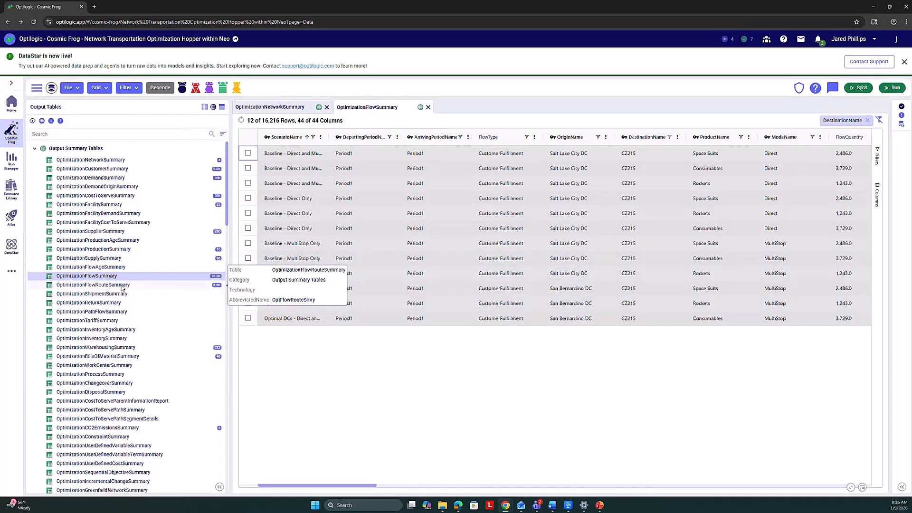
{"action": "left_click", "coordinate": [122, 287]}
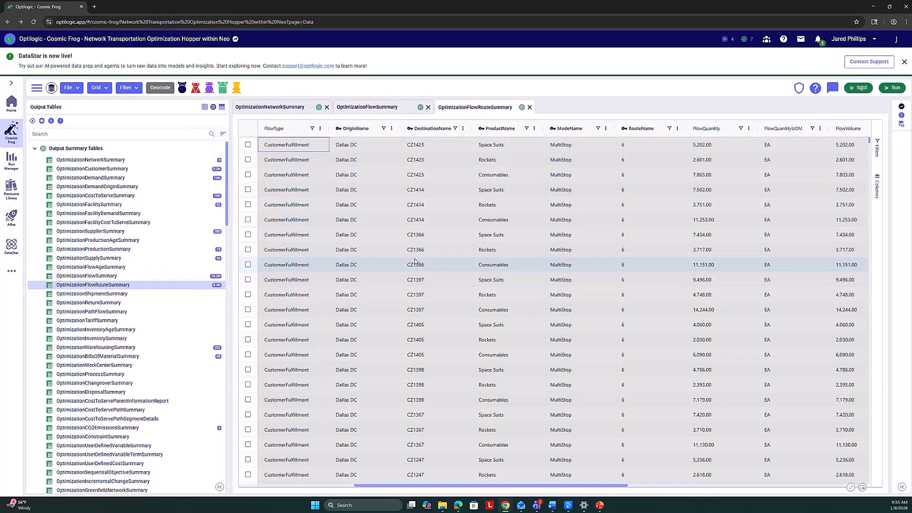
{"action": "left_click", "coordinate": [455, 128]}
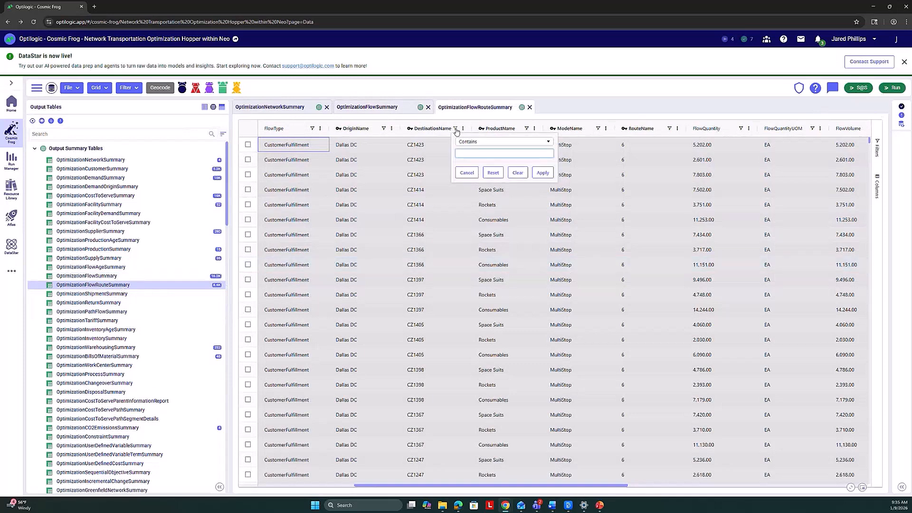
{"action": "type", "text": "Cz215"}
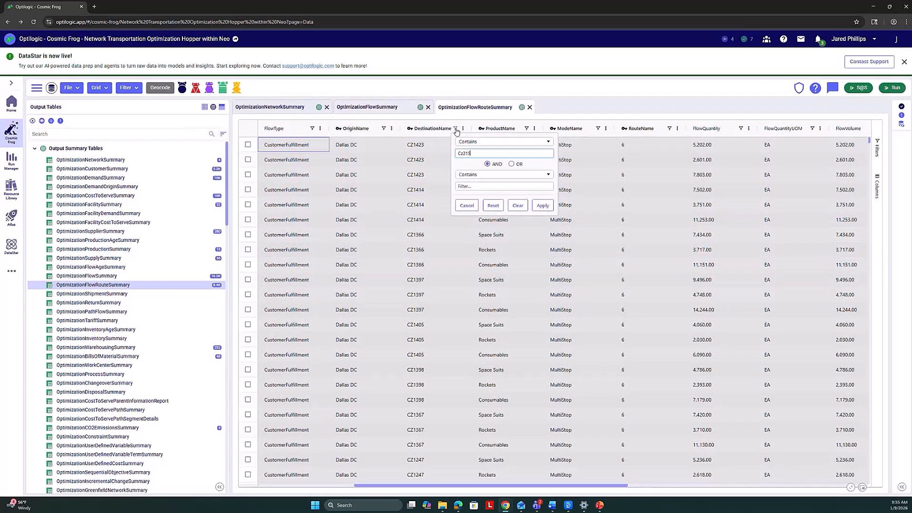
{"action": "left_click", "coordinate": [542, 205]}
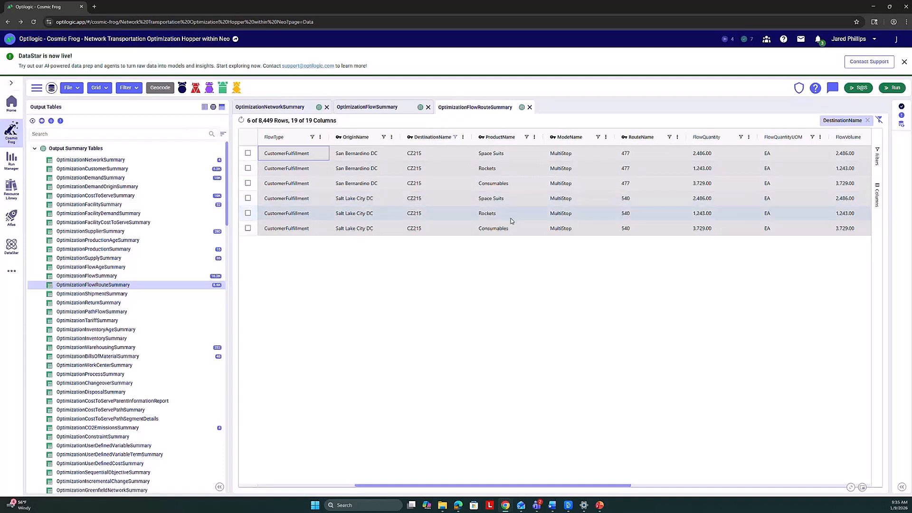
{"action": "scroll", "coordinate": [443, 230], "scroll_direction": "left", "scroll_amount": 3}
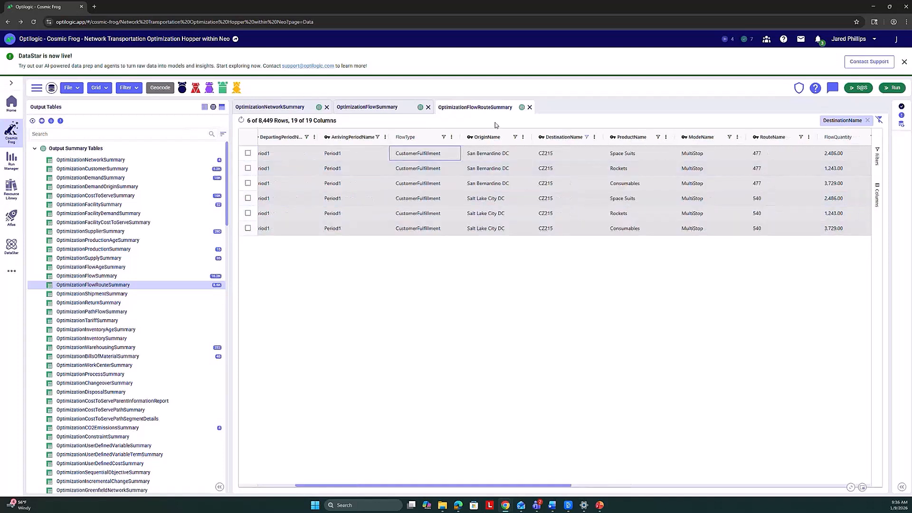